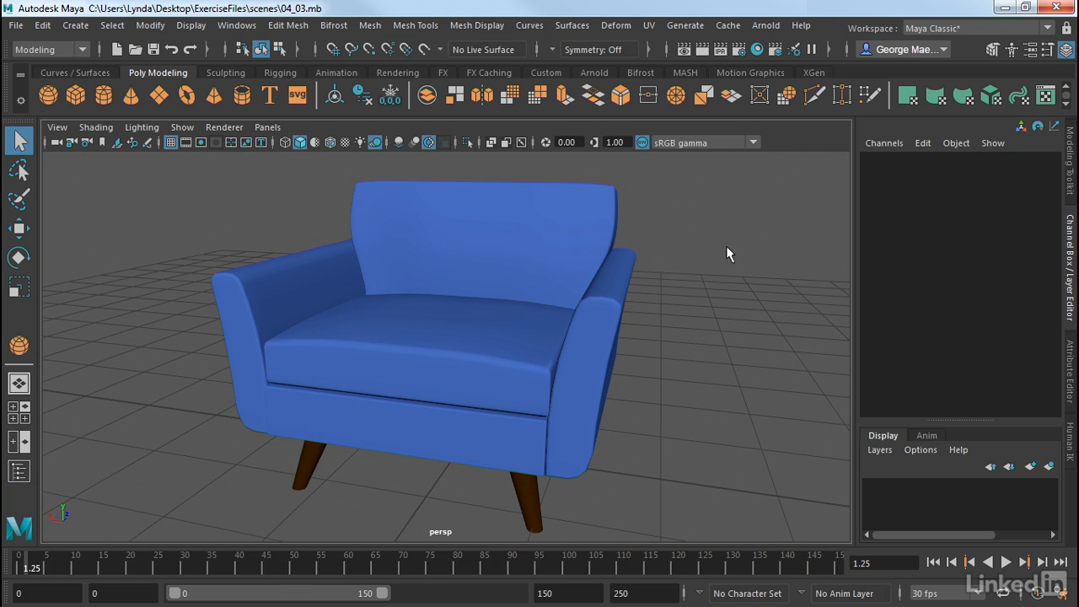
Select the armchair mesh and switch it to vertex selection mode.
click(573, 234)
alt+middle_drag(689, 234, 669, 286)
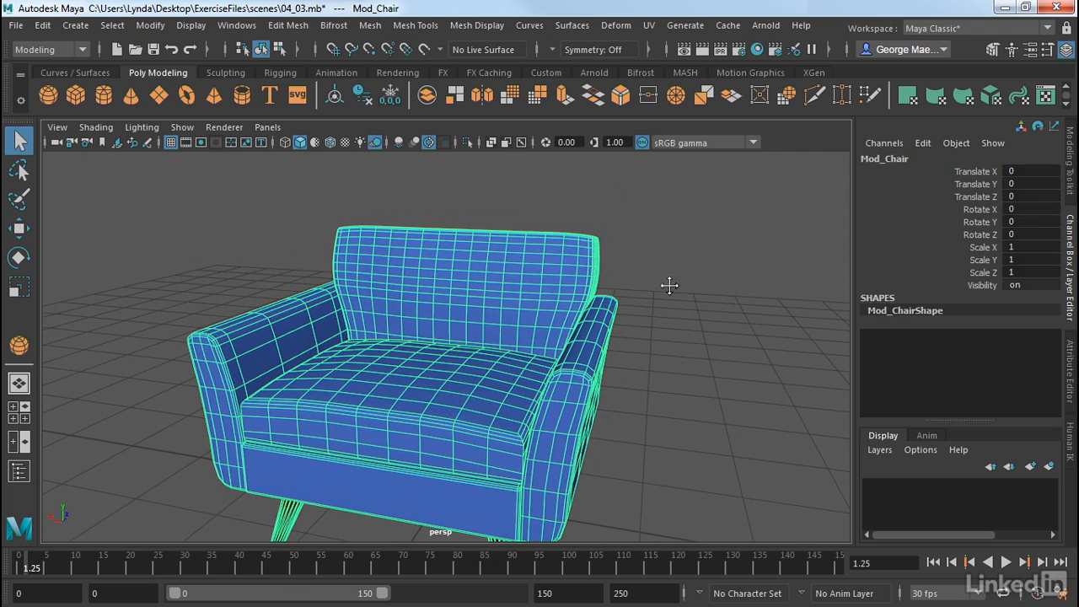
right_click(558, 254)
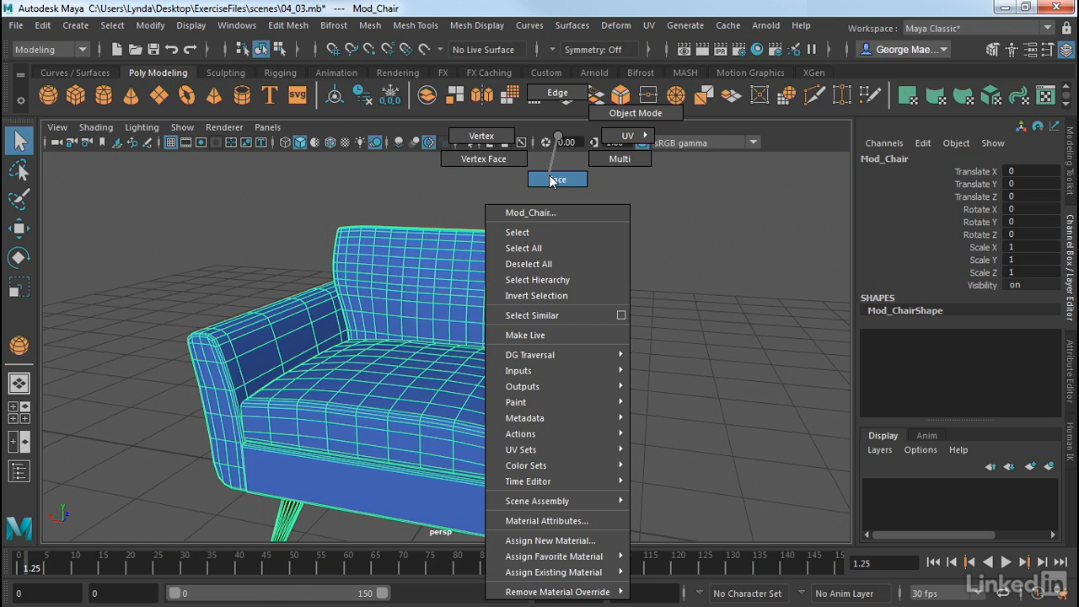
click(487, 137)
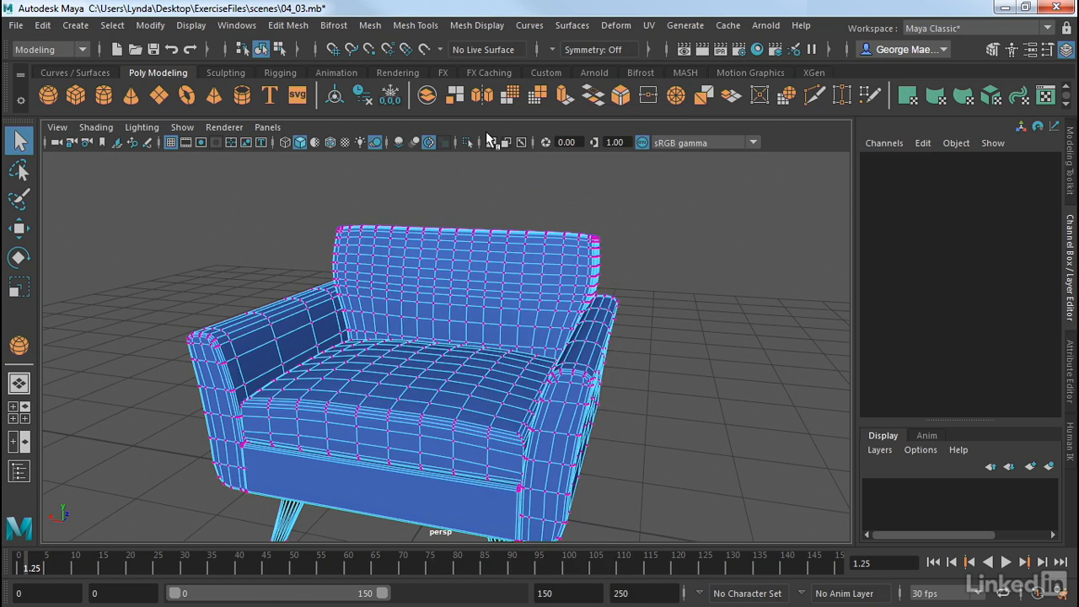
Select single vertices and a small box of vertices on the upper backrest, and clear the vertex selection.
scroll(506, 257, up, 6)
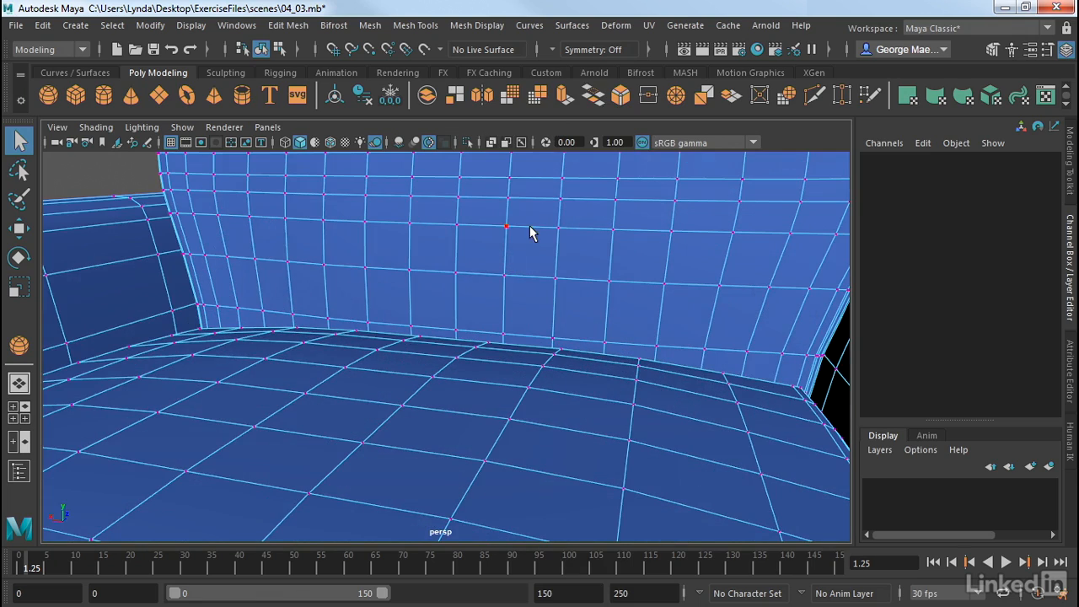
alt+middle_drag(569, 200, 506, 481)
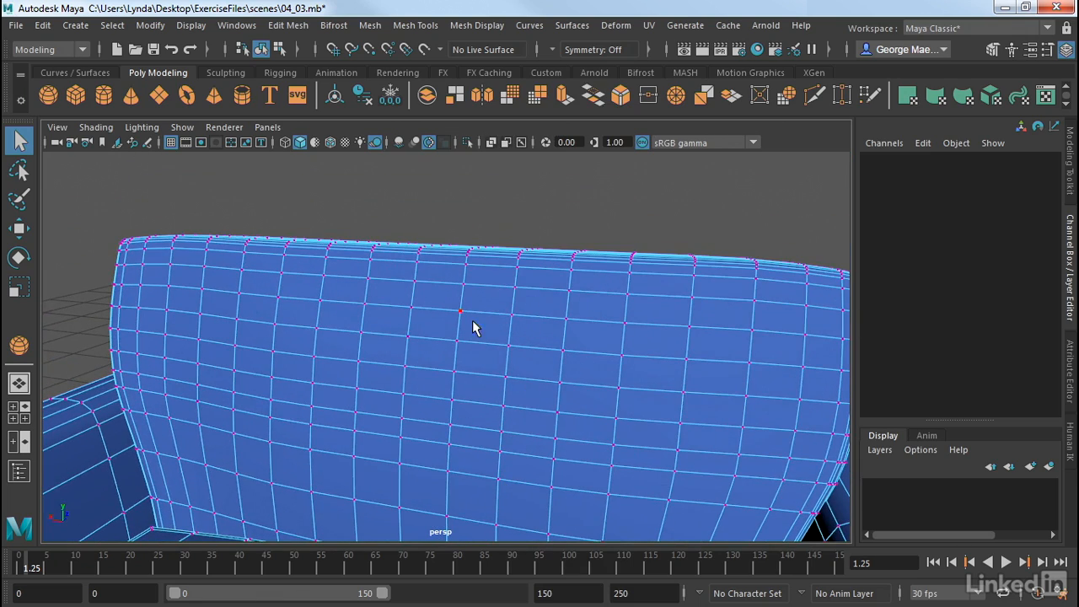
click(516, 308)
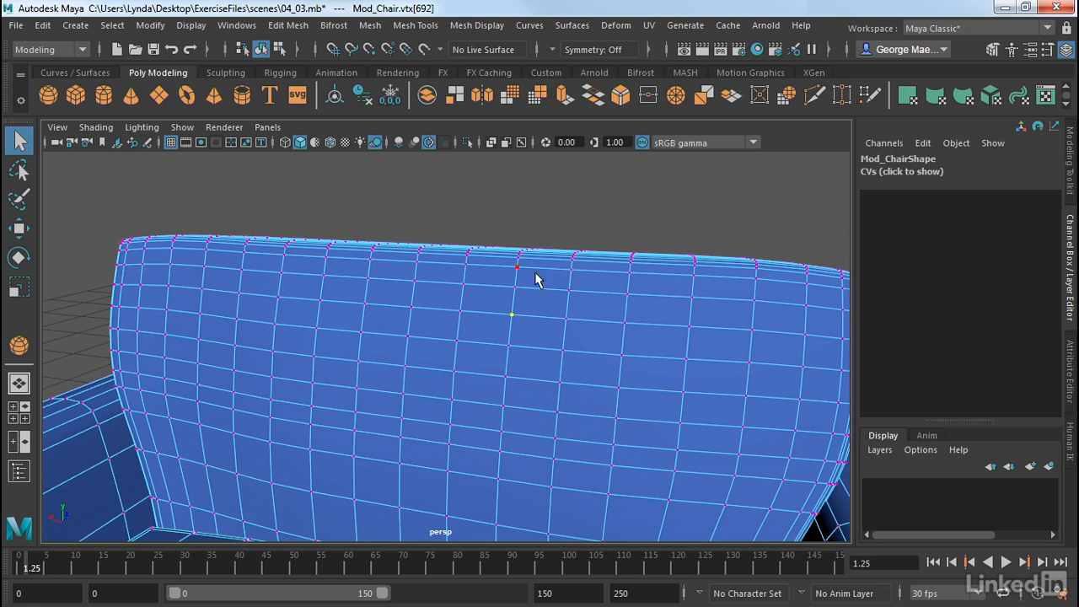
drag(546, 223, 496, 304)
click(566, 318)
click(649, 200)
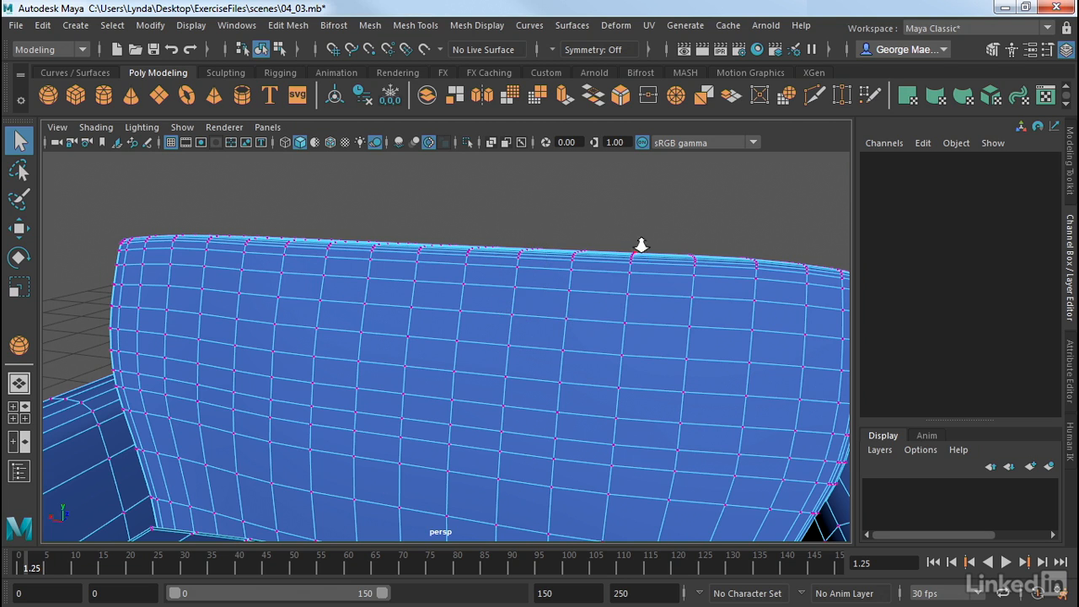
Switch to edge selection mode and select a single horizontal edge on the backrest.
scroll(641, 244, down, 5)
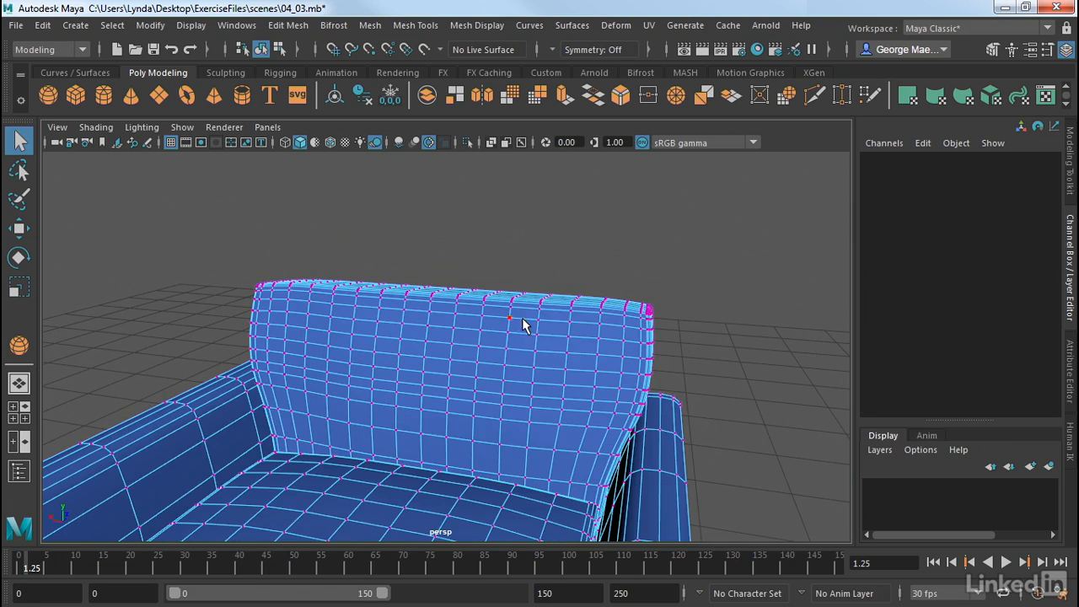
right_drag(525, 317, 539, 95)
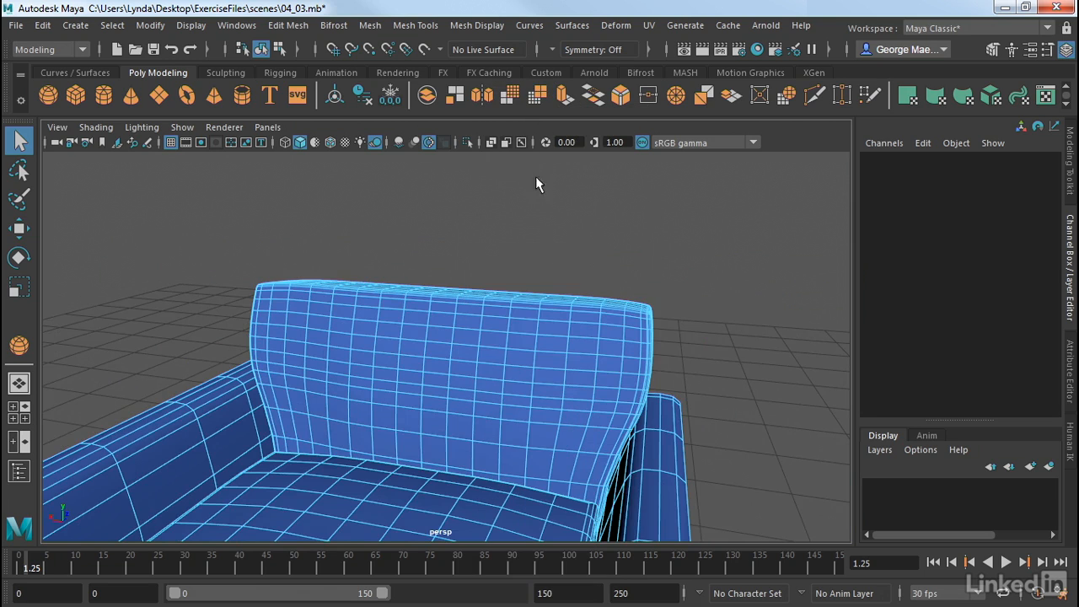
click(459, 346)
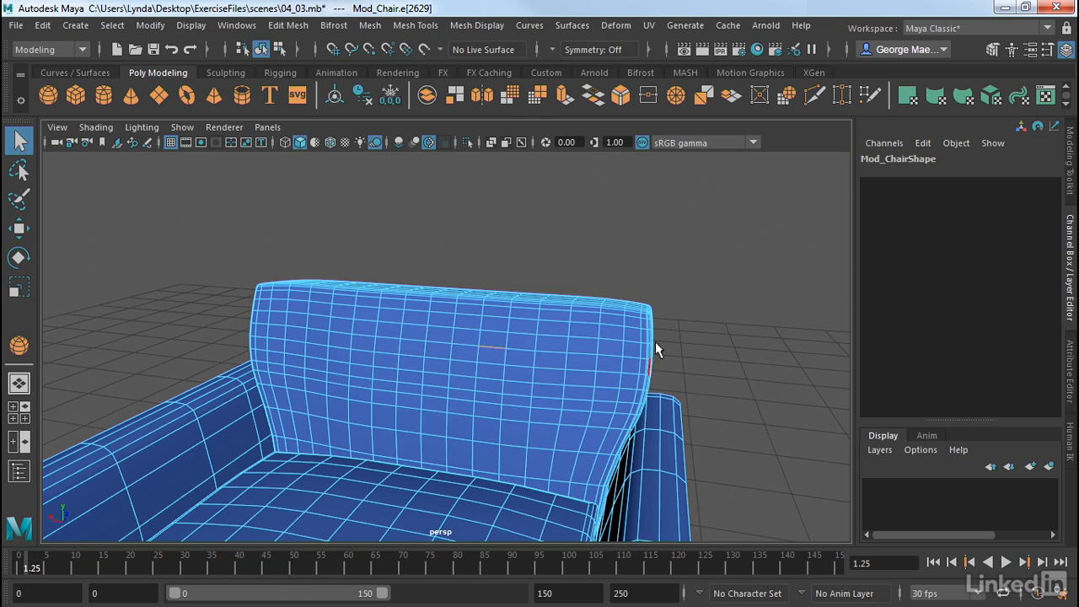
Switch to face selection mode and select individual faces one after another near the middle of the backrest.
right_drag(531, 318, 540, 173)
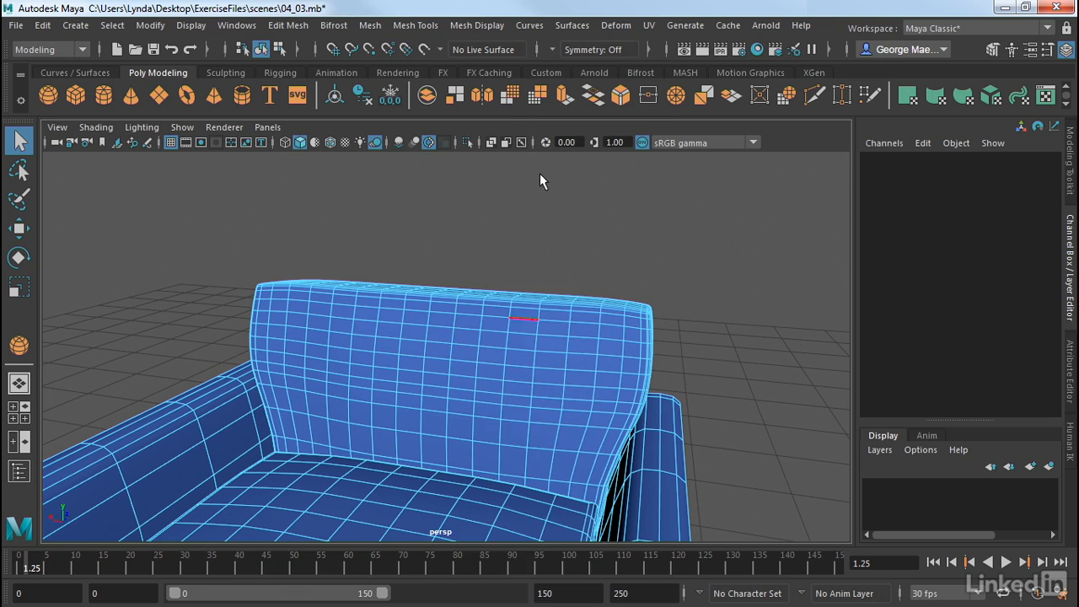
click(472, 335)
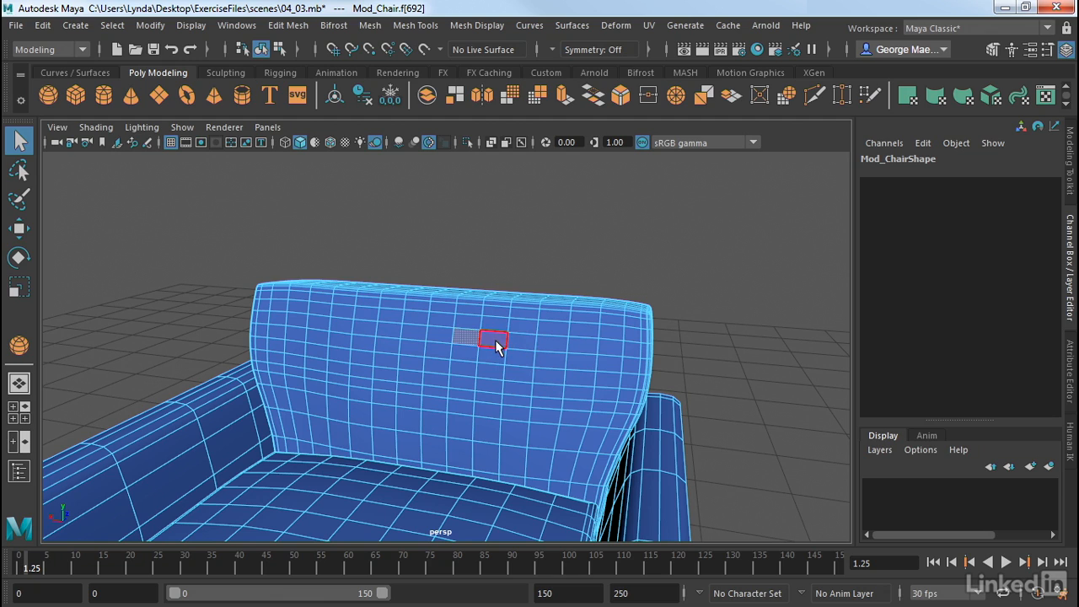
click(495, 341)
click(436, 335)
click(457, 353)
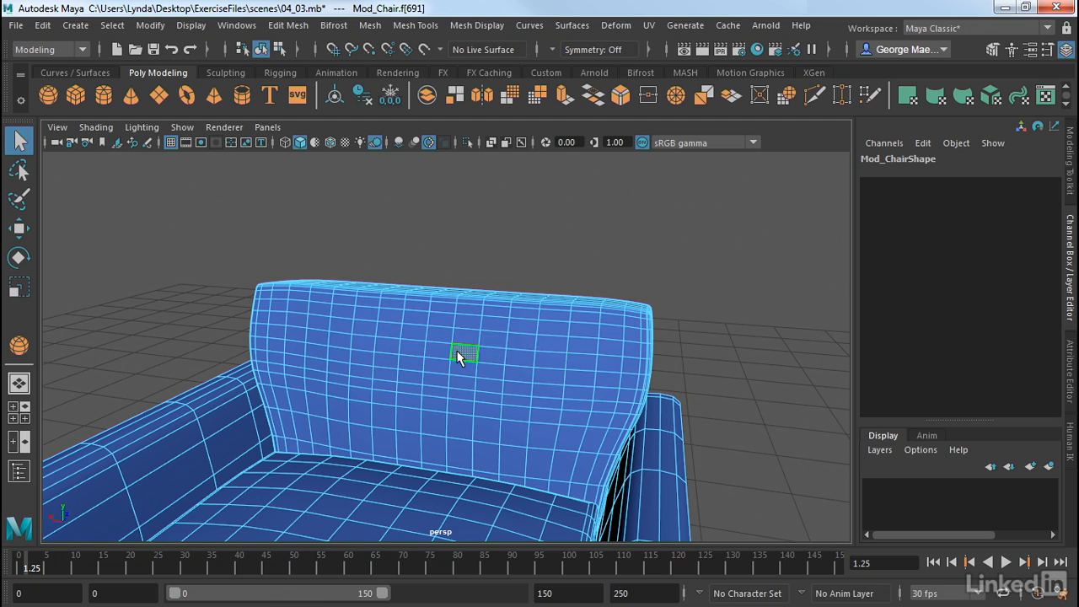
Box-select the faces at the backrest's upper right corner, try moving them with the Move tool, and undo the move.
click(504, 239)
drag(693, 267, 609, 291)
key(w)
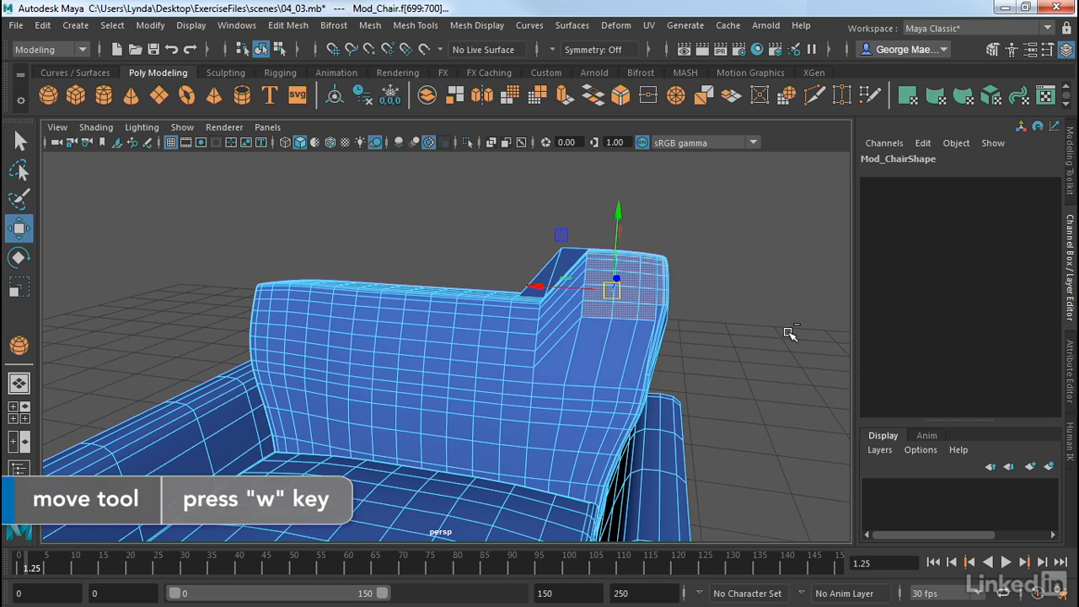
key(ctrl+z)
click(704, 271)
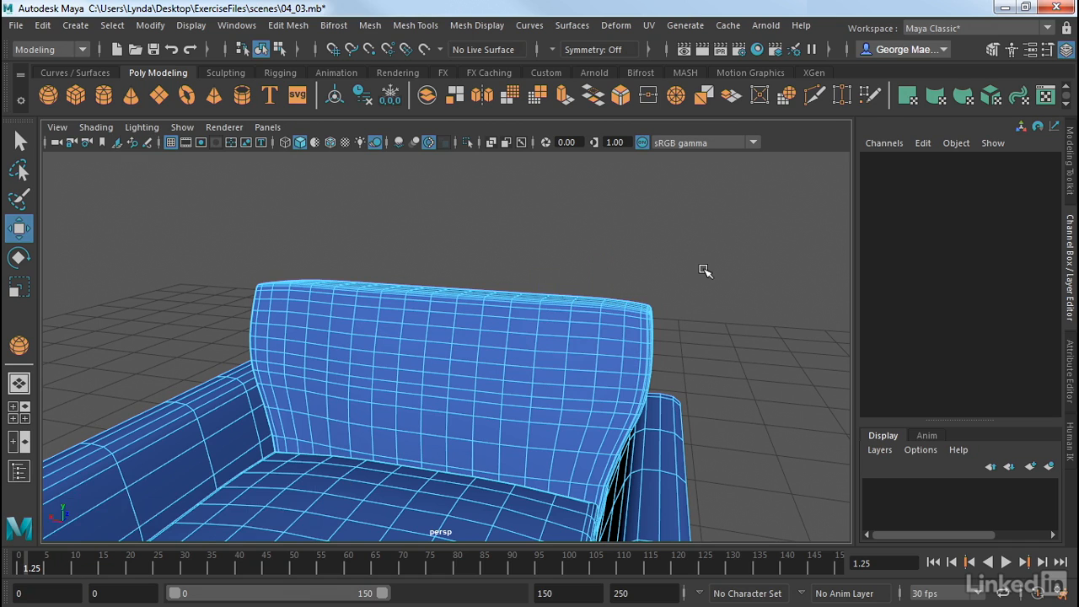
Return to the Select tool and select a single face near the middle of the backrest.
right_click(472, 311)
click(473, 310)
click(441, 321)
click(470, 355)
key(z)
key(z)
key(z)
click(517, 354)
key(q)
click(480, 355)
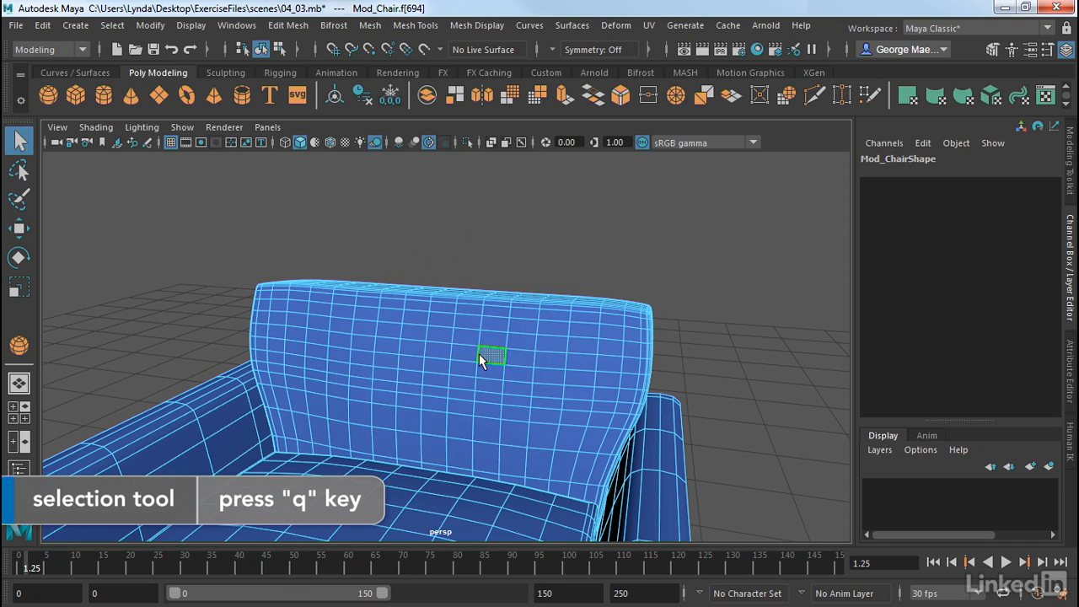
Add and remove neighbouring faces one by one along a row of the backrest, and clear the face selection.
click(456, 355)
shift+click(498, 357)
shift+click(512, 356)
shift+click(444, 352)
shift+click(412, 348)
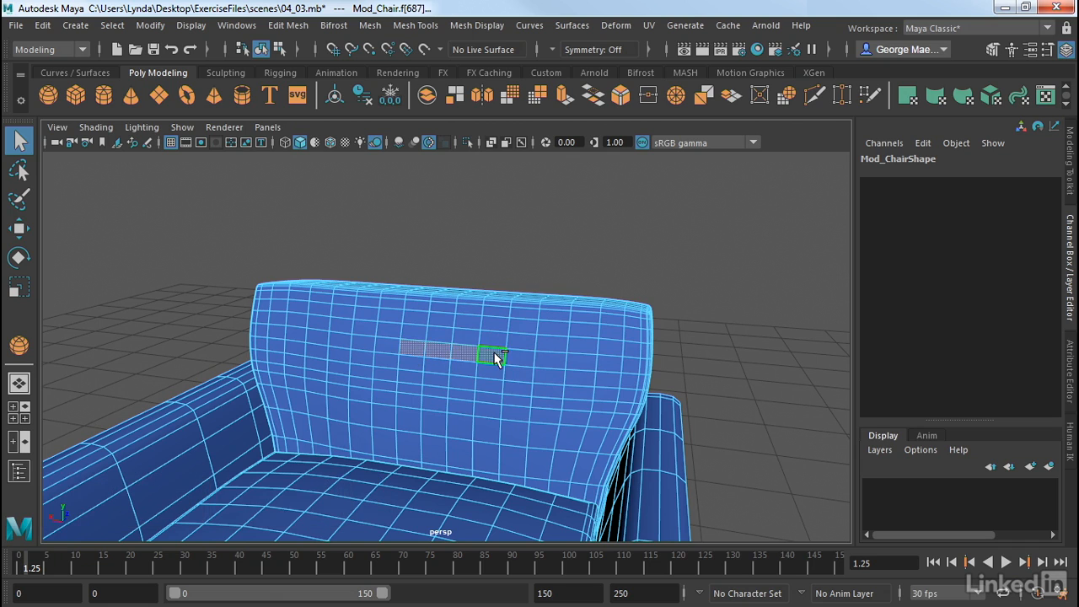
shift+click(470, 354)
shift+click(494, 357)
shift+click(511, 356)
click(562, 262)
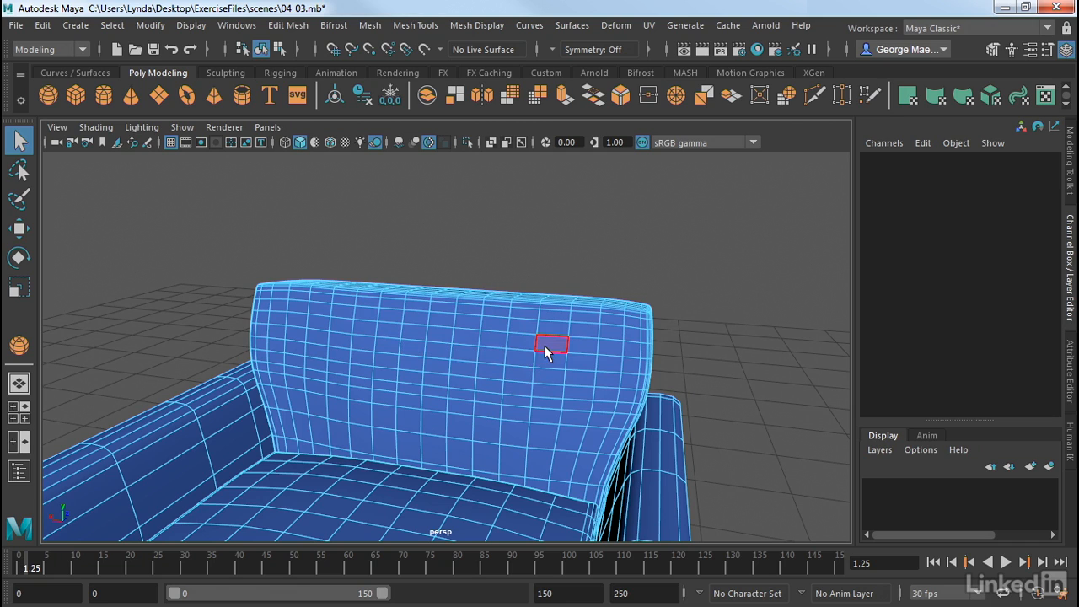
Select a partial horizontal row of faces across the backrest, and a partial row of vertices in vertex mode.
click(544, 353)
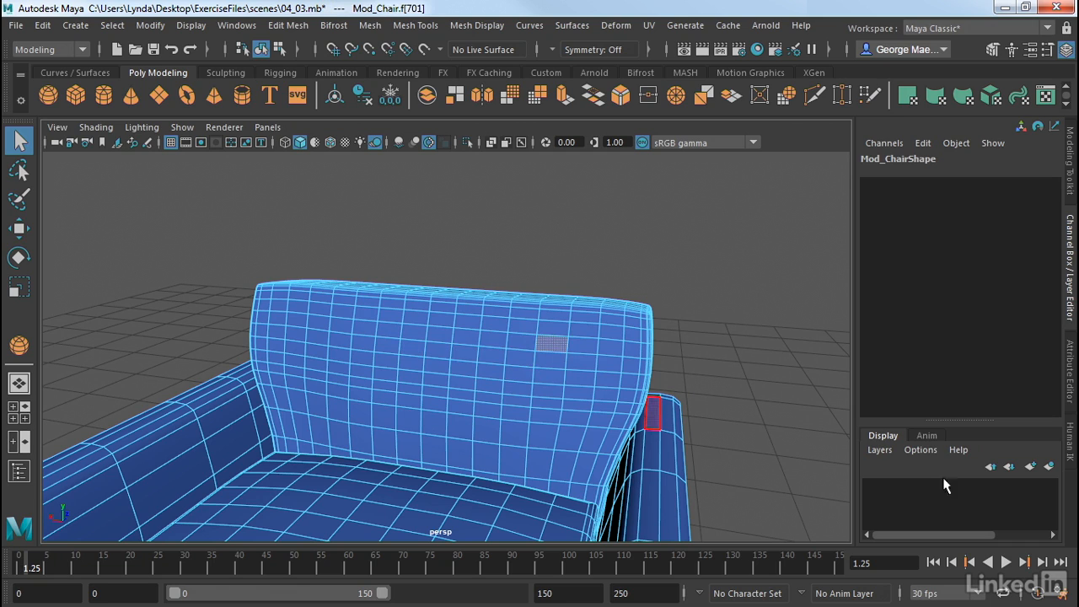
shift+double_click(365, 329)
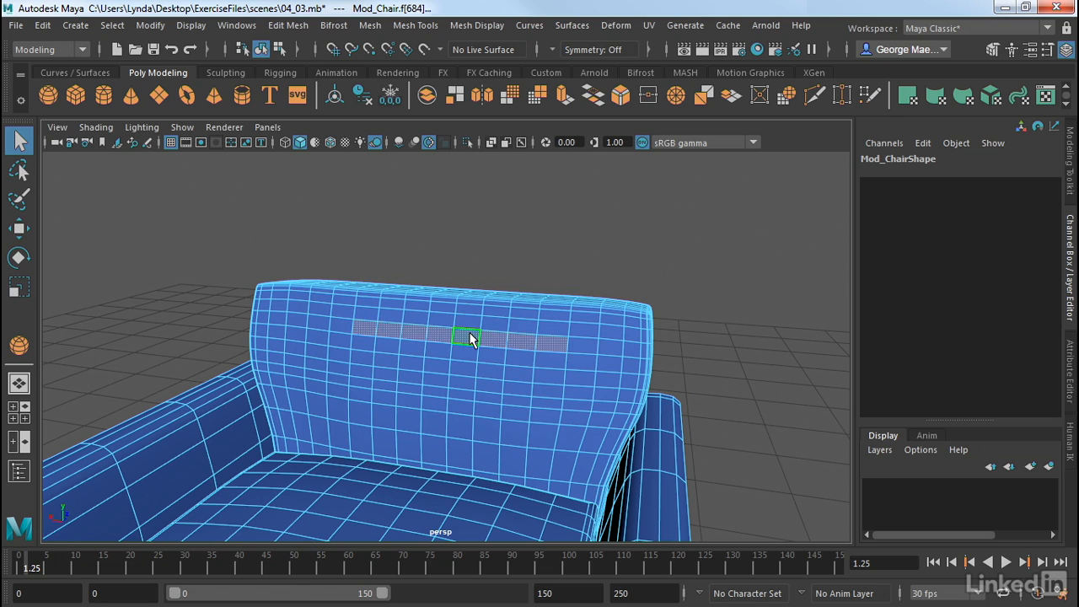
right_drag(471, 339, 386, 145)
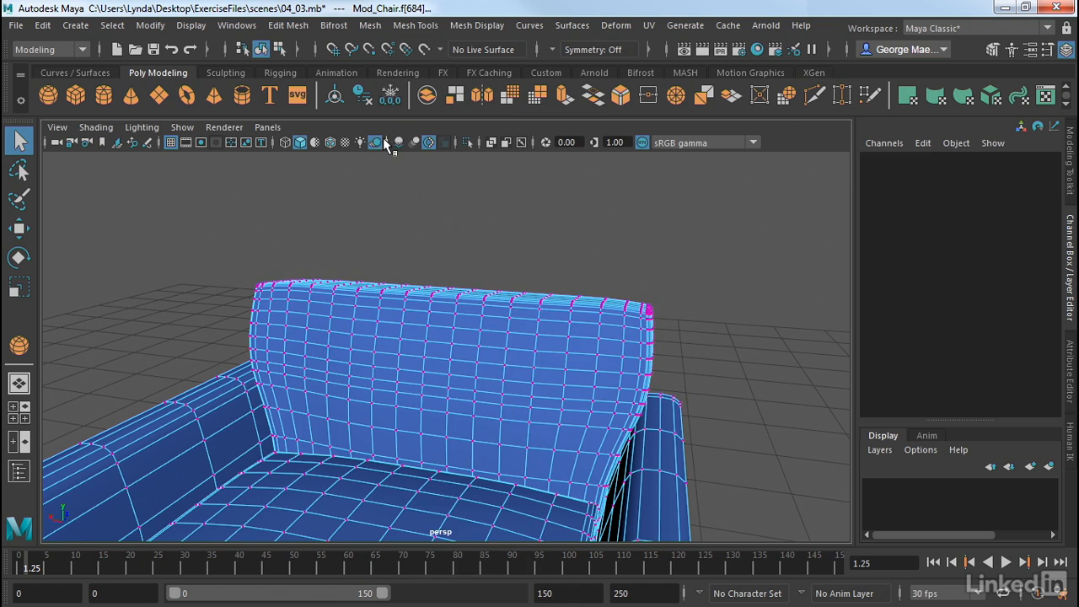
click(534, 352)
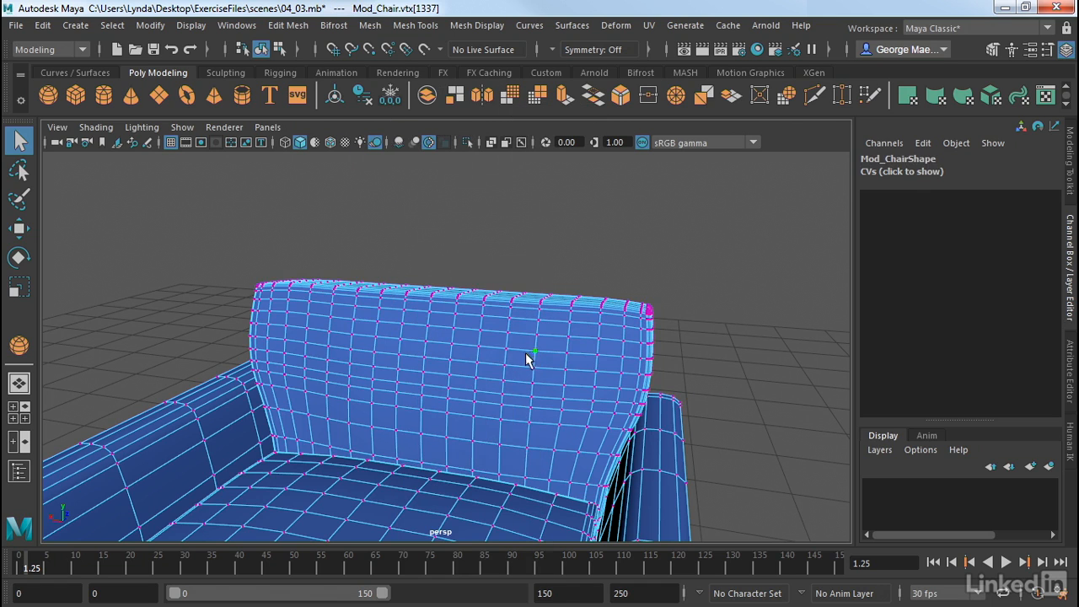
shift+double_click(376, 338)
Switch to edge mode and select a partial horizontal run of edges between two edges of the backrest.
right_drag(460, 350, 433, 91)
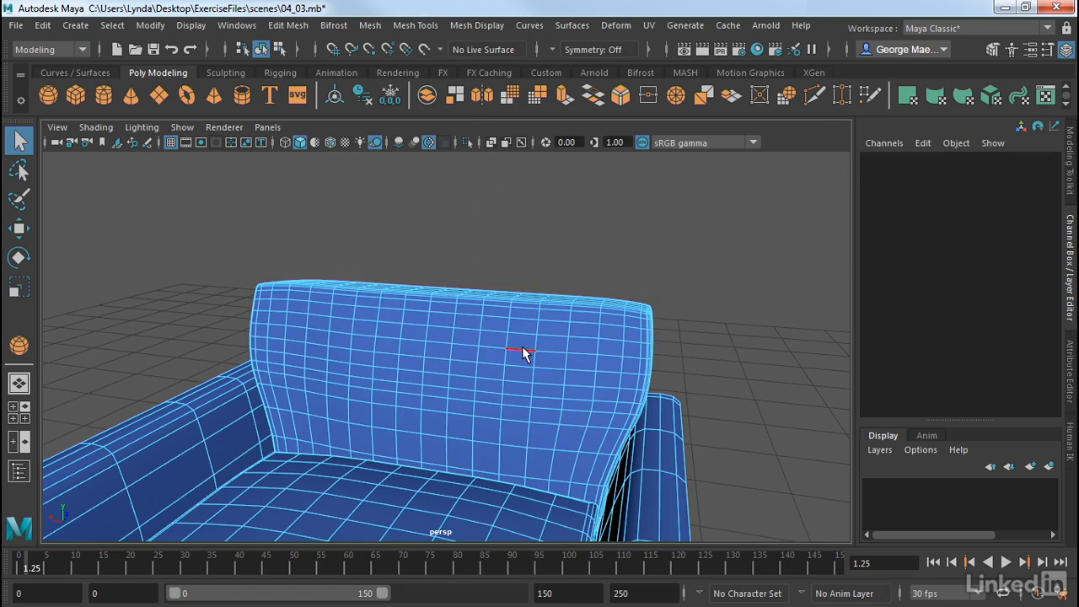
click(523, 346)
shift+double_click(395, 337)
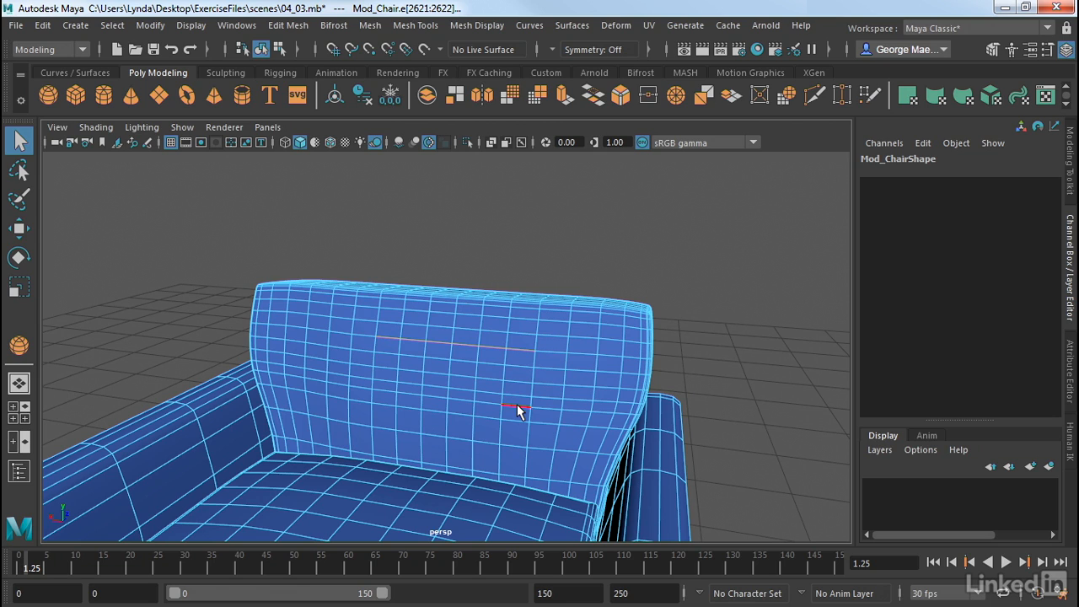
Select a full horizontal edge loop on the backrest, replace it with several adjacent vertical edge loops, and clear the selection.
click(550, 352)
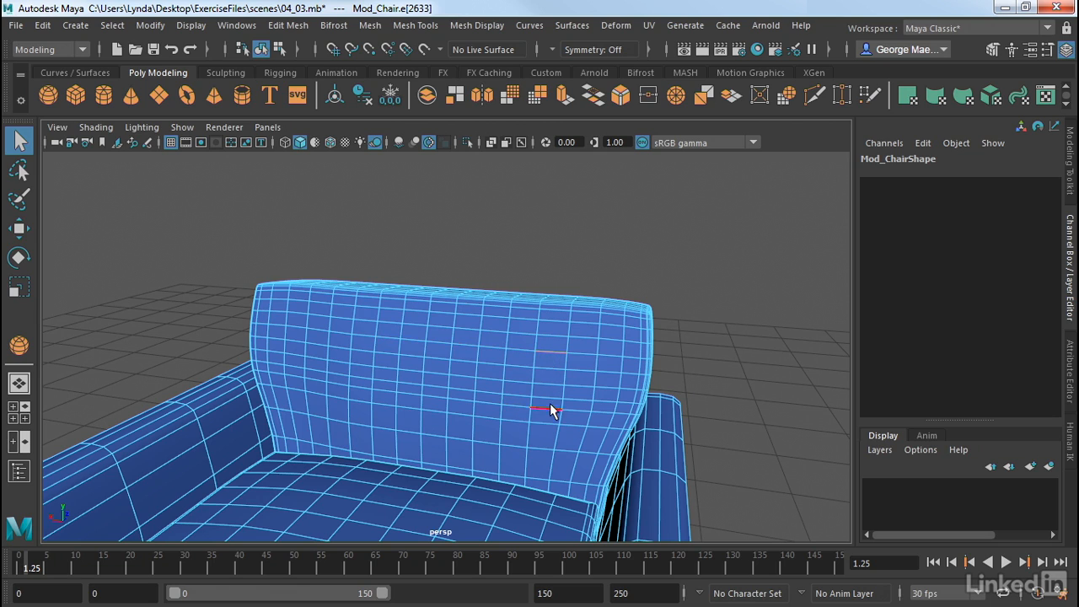
double_click(554, 353)
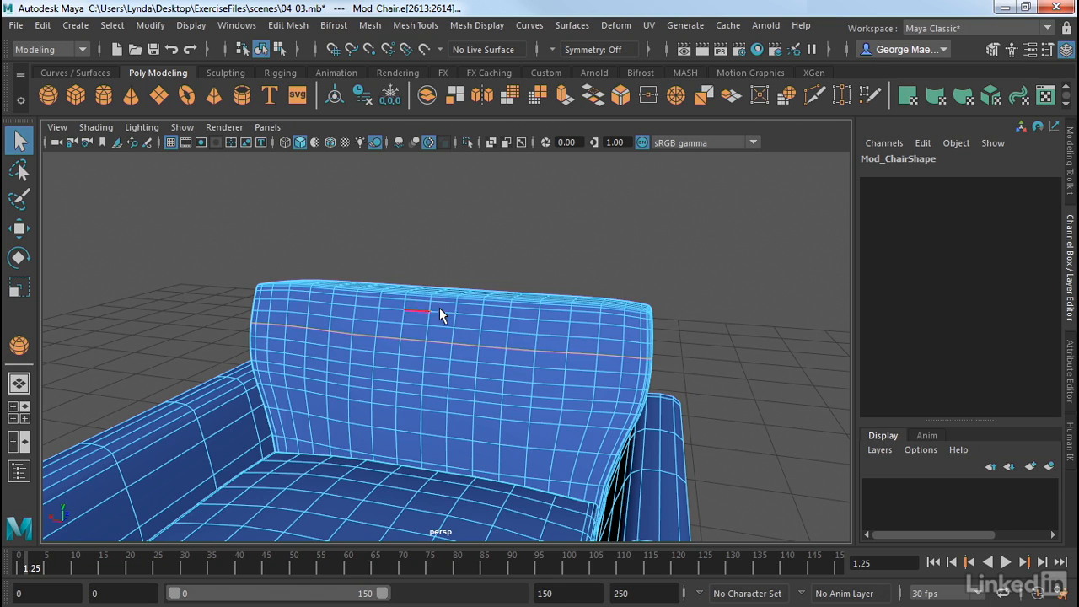
double_click(447, 350)
double_click(425, 344)
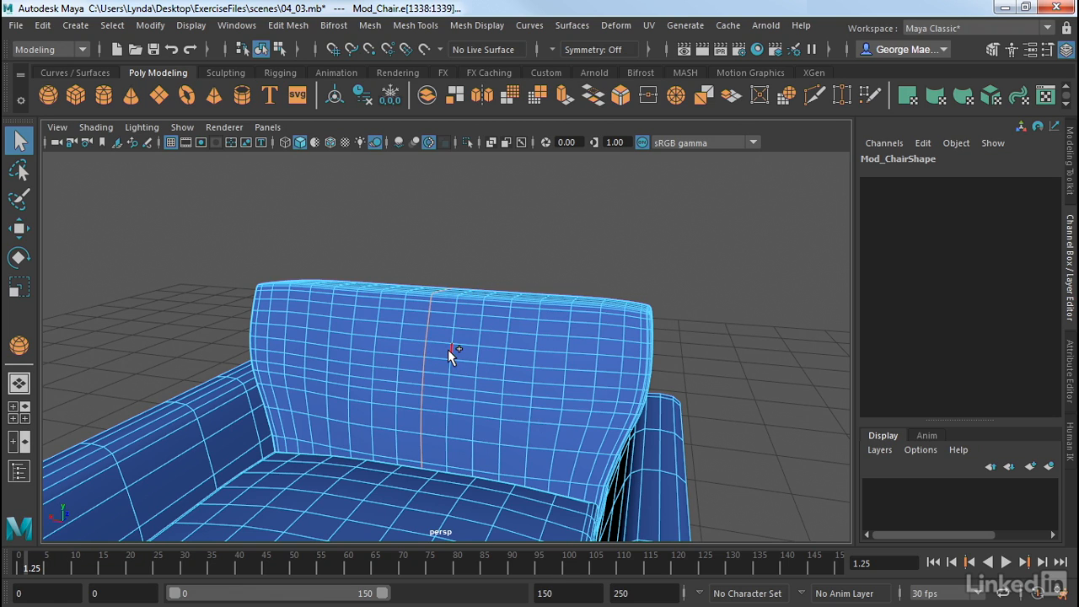
shift+double_click(477, 358)
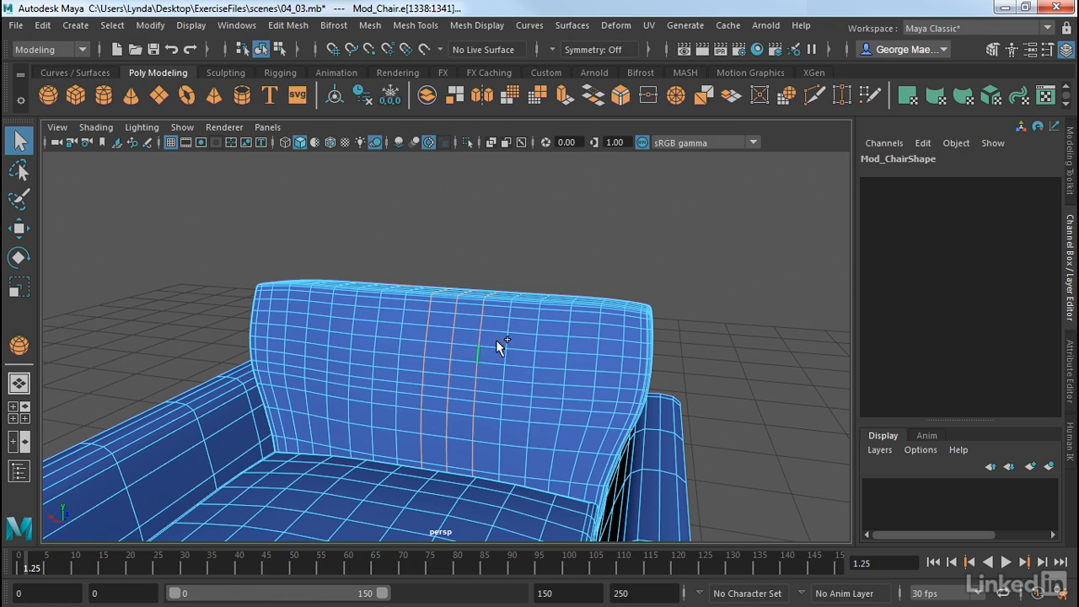
click(594, 228)
Switch to vertex mode and select a full horizontal vertex loop across the backrest, followed by a vertical one.
right_drag(482, 329, 425, 139)
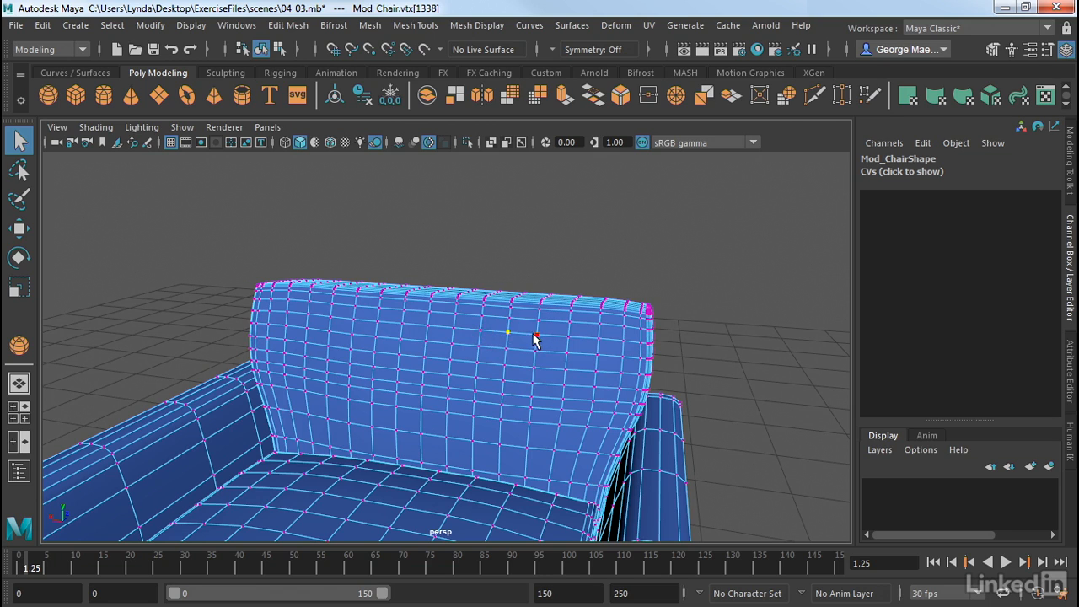
double_click(480, 331)
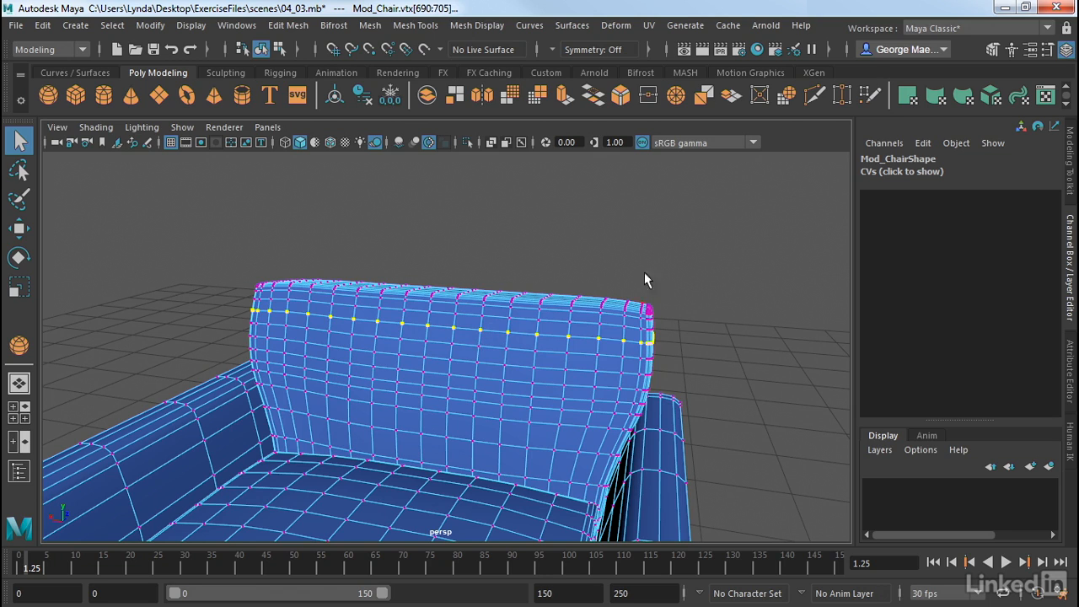
click(452, 344)
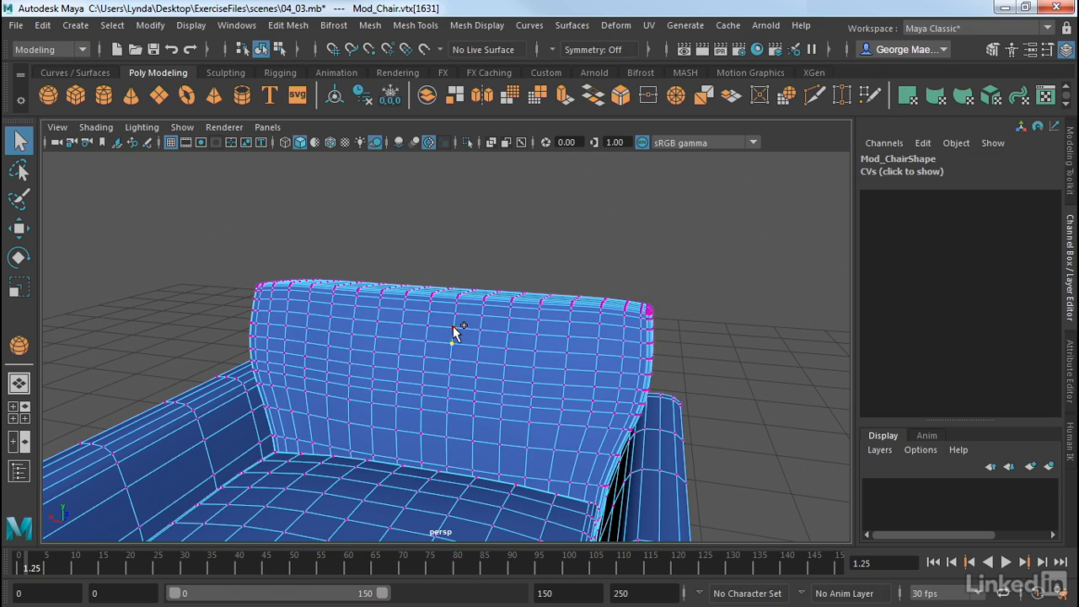
double_click(454, 329)
Switch to face mode and select a full horizontal face loop on the backrest, followed by a vertical one.
right_drag(506, 305, 505, 190)
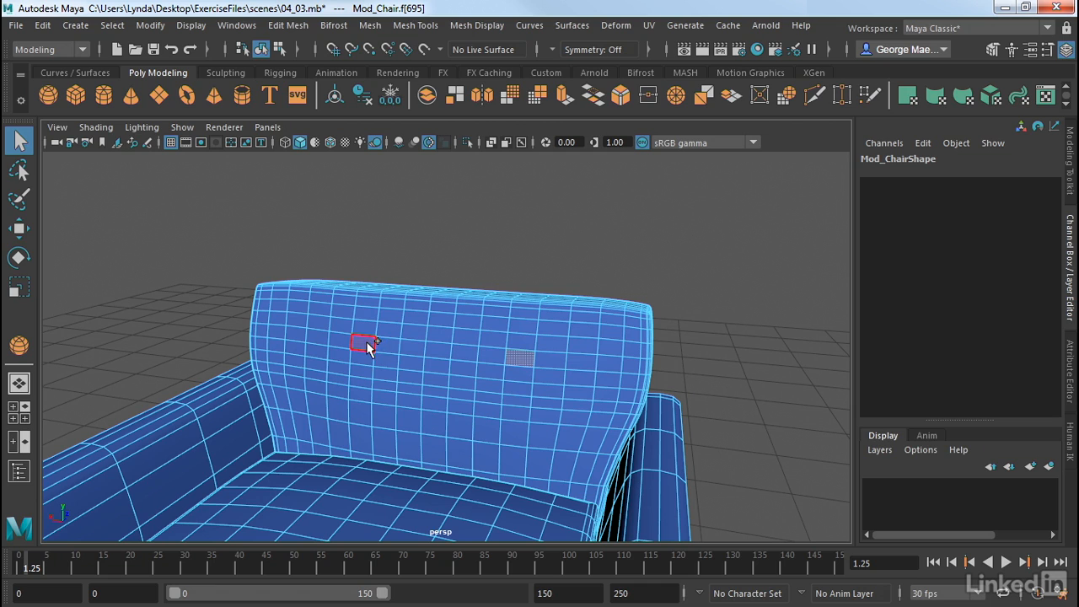
shift+double_click(496, 358)
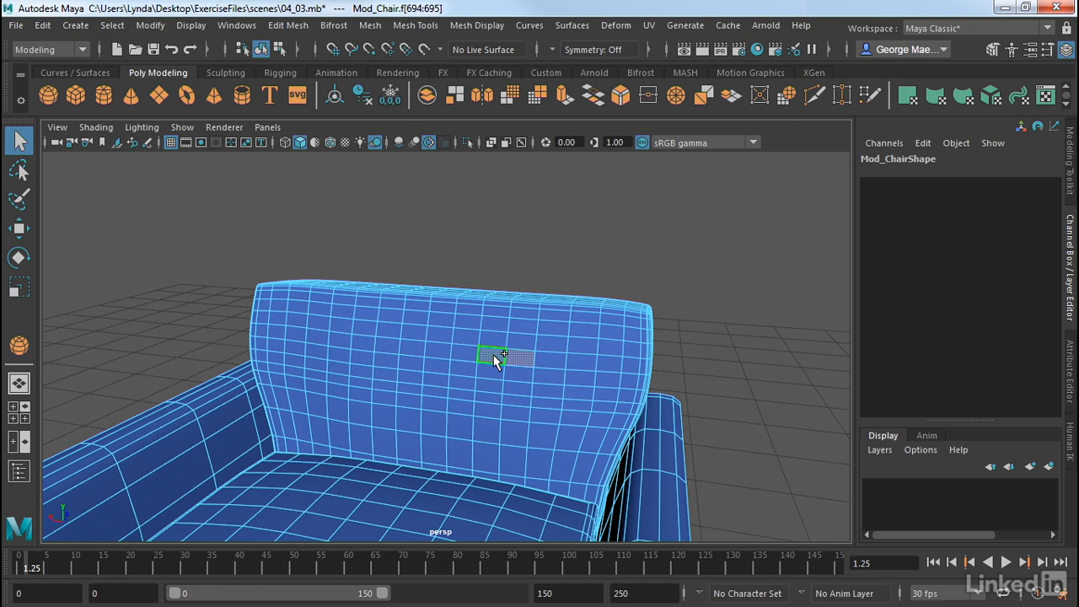
click(464, 337)
double_click(466, 351)
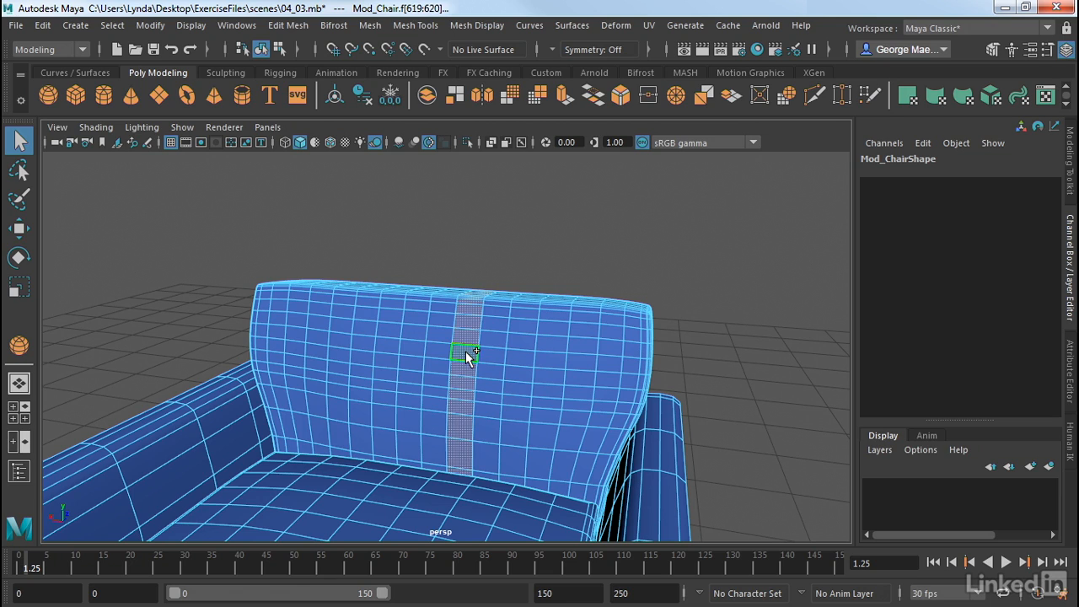
Replace the vertical face loop with new face picks near the backrest's middle, ending with a full horizontal face loop.
click(409, 348)
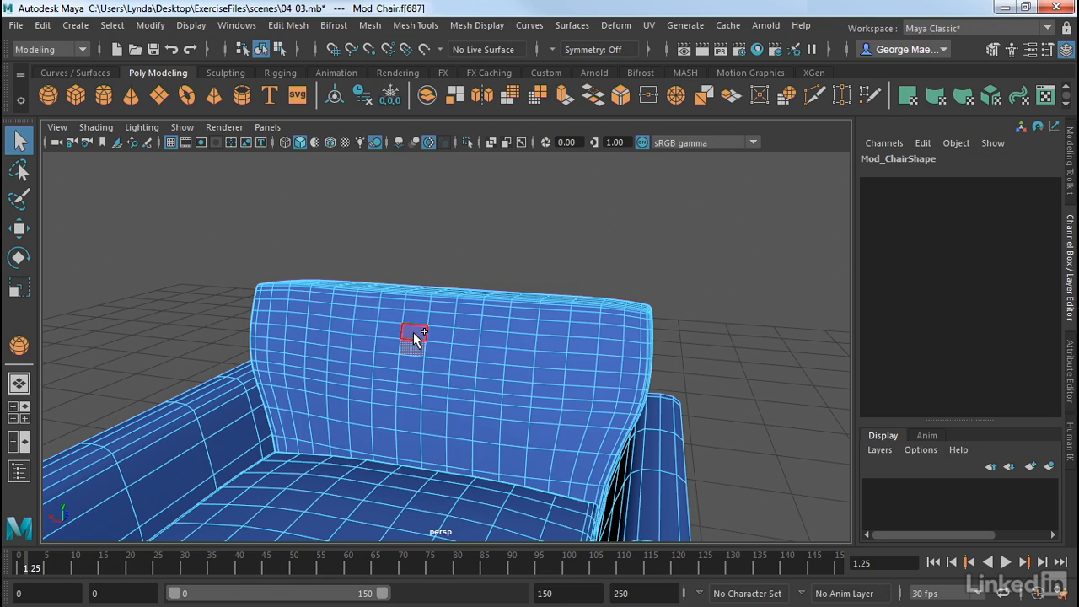
double_click(414, 341)
click(432, 348)
shift+double_click(433, 350)
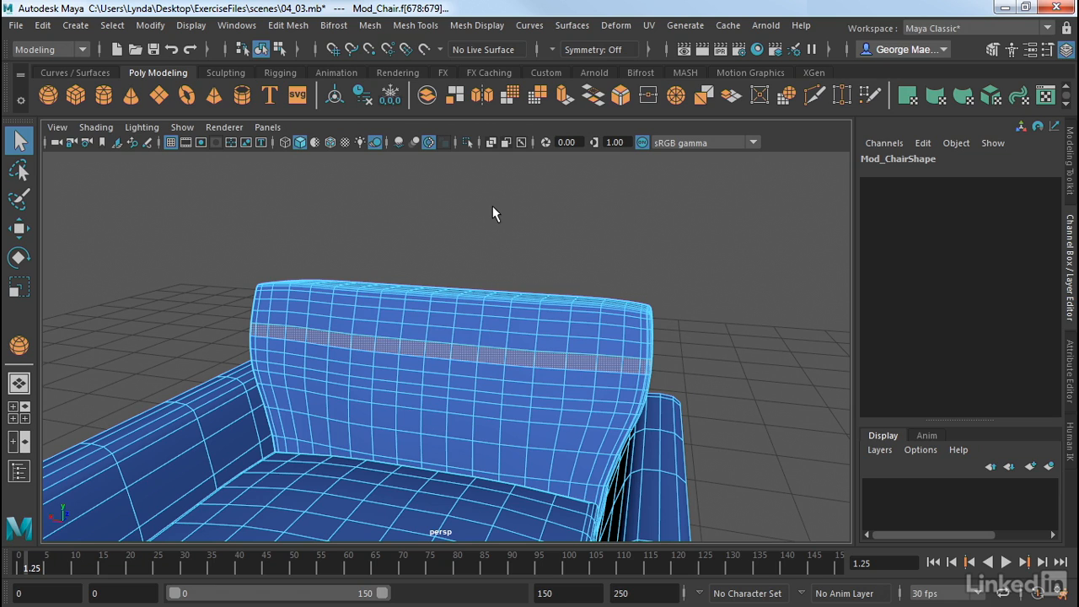
Switch to vertex mode, clear the selection, and select the small cluster of vertices at the backrest's upper right corner.
right_drag(438, 308, 374, 137)
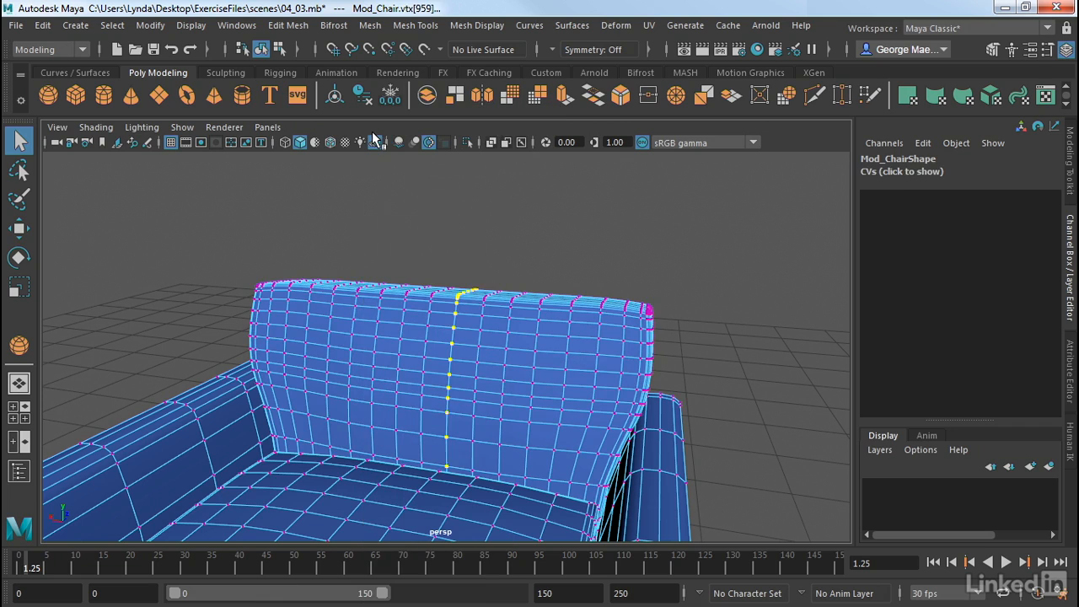
click(439, 238)
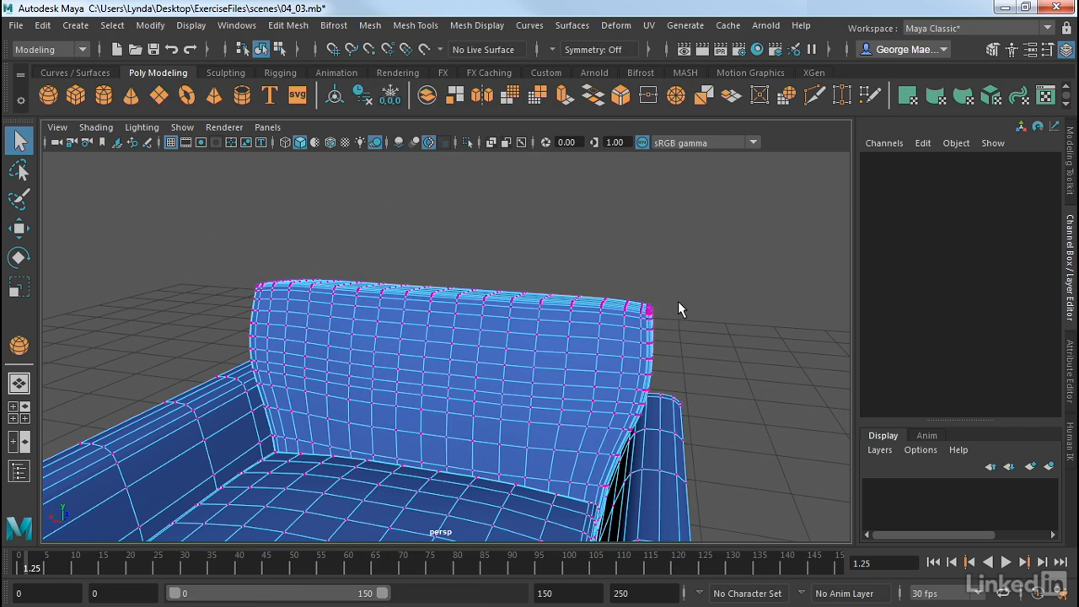
drag(656, 296, 647, 315)
drag(648, 315, 648, 316)
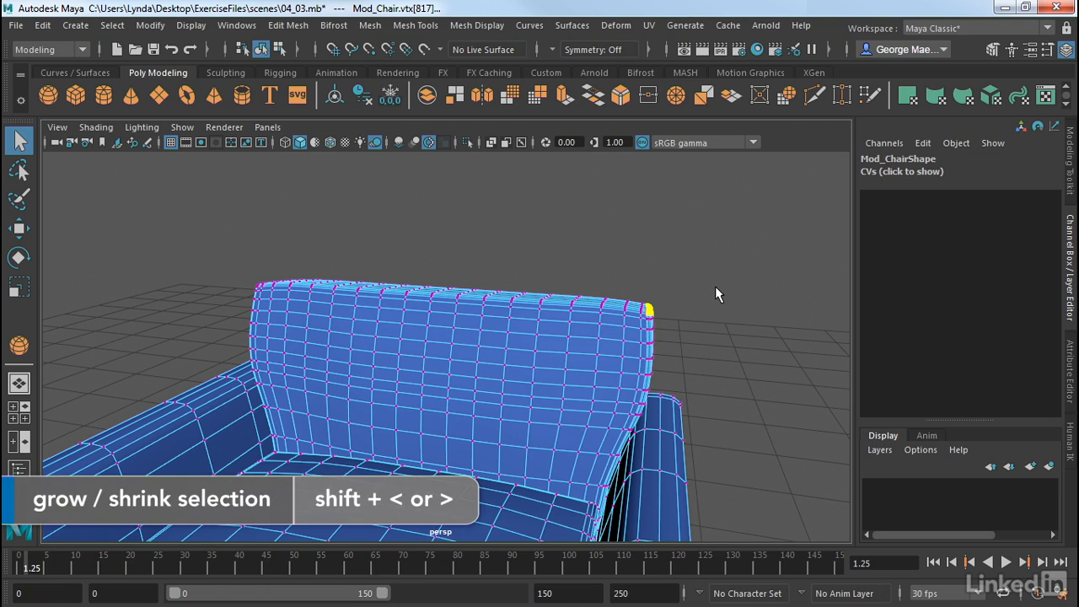
Grow the corner vertex selection repeatedly until it covers the upper right part of the backrest.
key(shift+period)
key(shift+period)
key(shift+period)
key(shift+period)
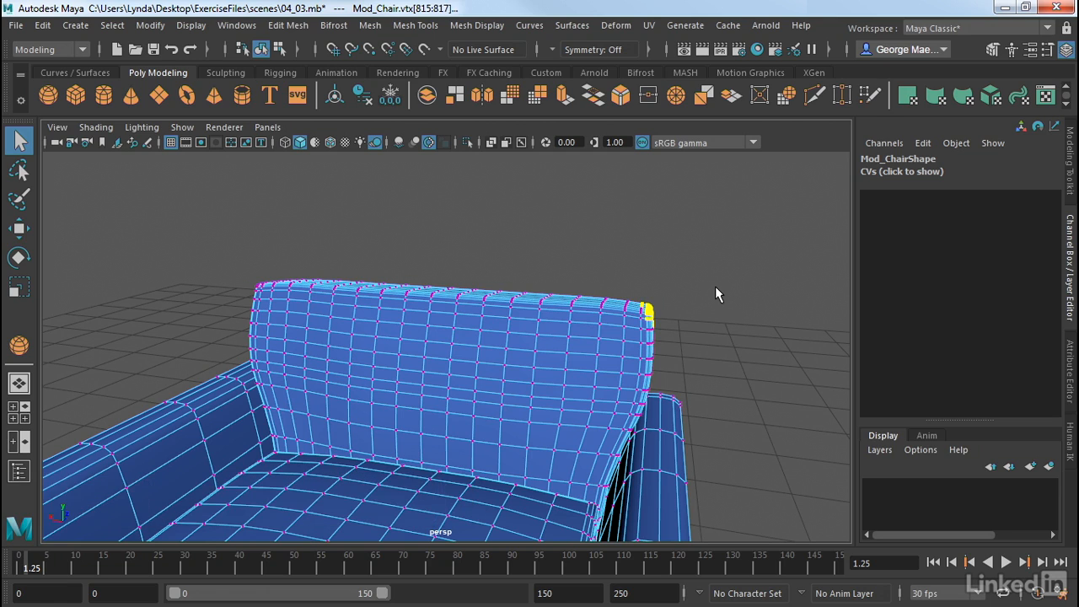
key(shift+period)
key(shift+period)
key(shift+period)
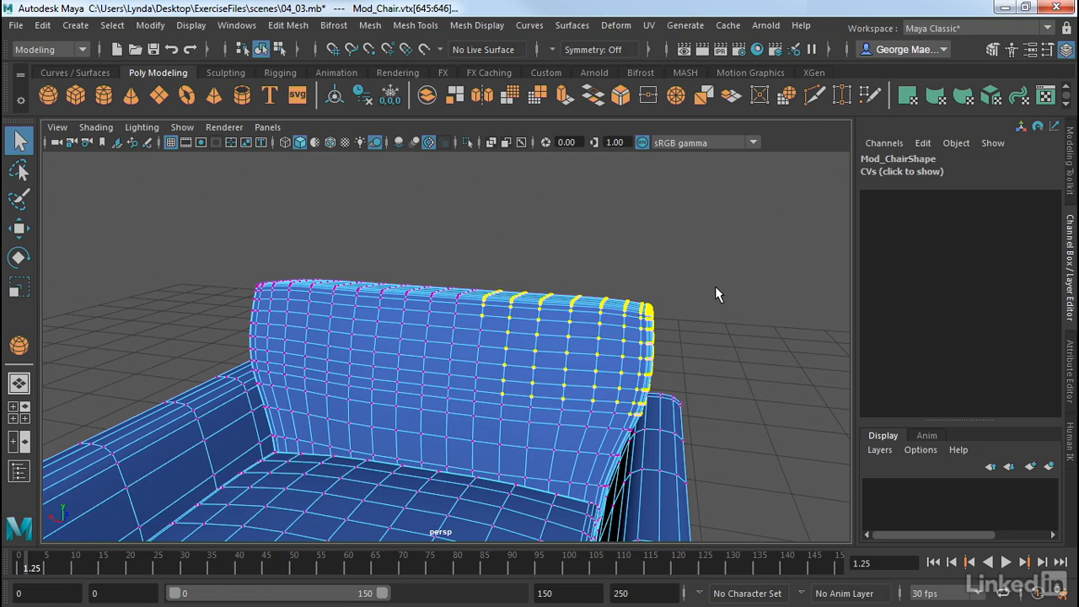
Shrink the vertex selection repeatedly back to a small area around the backrest's upper right corner.
key(shift+comma)
key(shift+comma)
key(shift+comma)
key(shift+comma)
key(shift+comma)
key(shift+comma)
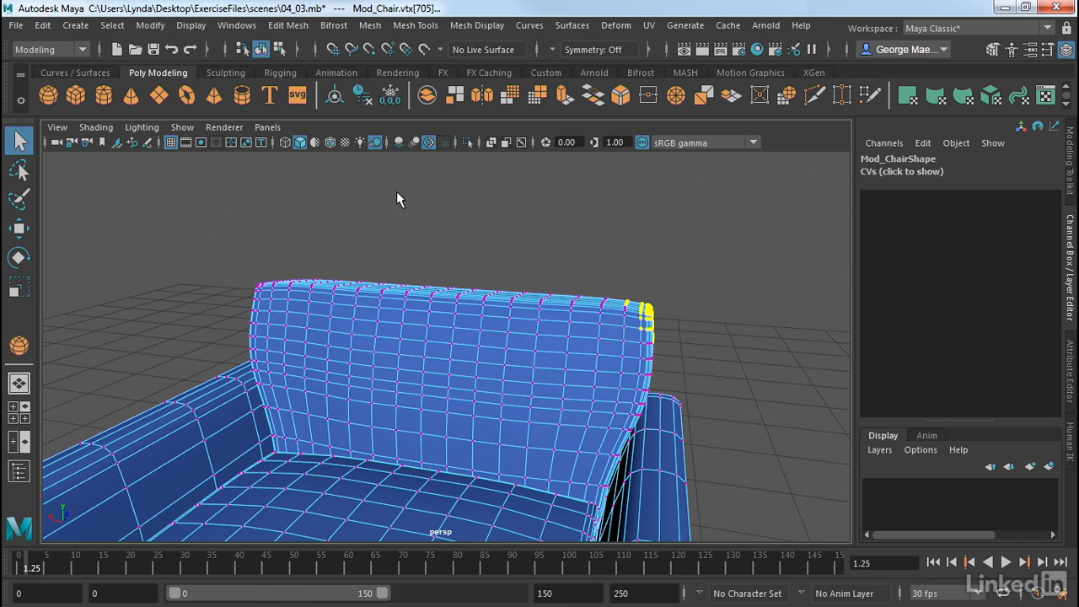
Select the vertices of the backrest's upper left area, shrink that selection several times, grow it once, and clear it.
drag(503, 224, 223, 353)
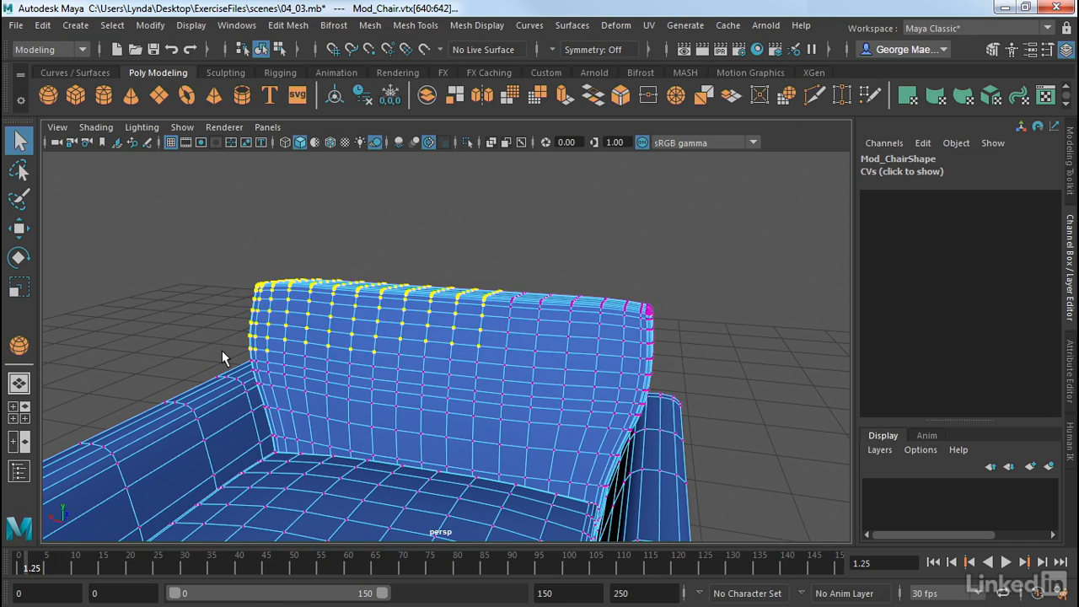
key(shift+comma)
key(shift+comma)
key(shift+comma)
key(shift+comma)
key(shift+comma)
key(shift+period)
click(426, 208)
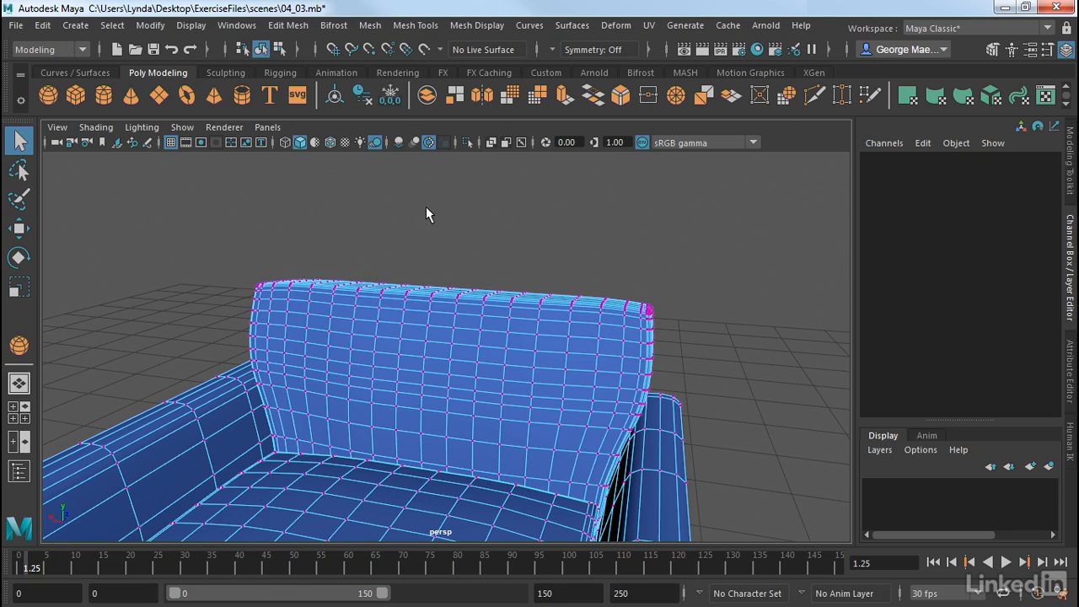